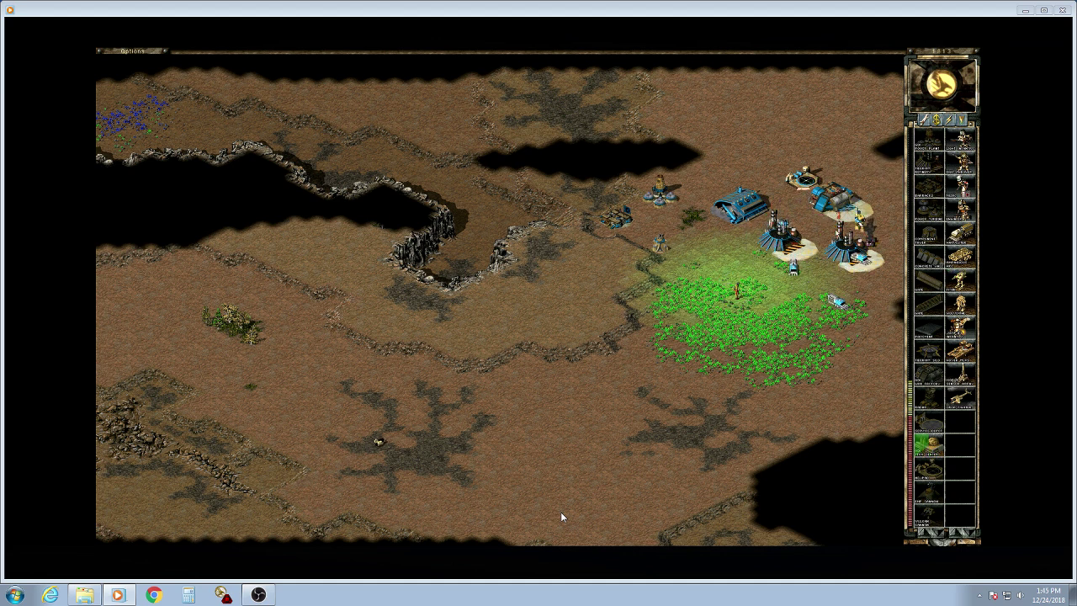
Scan the far edges of the map, then return the view to the blue base
key(Up)
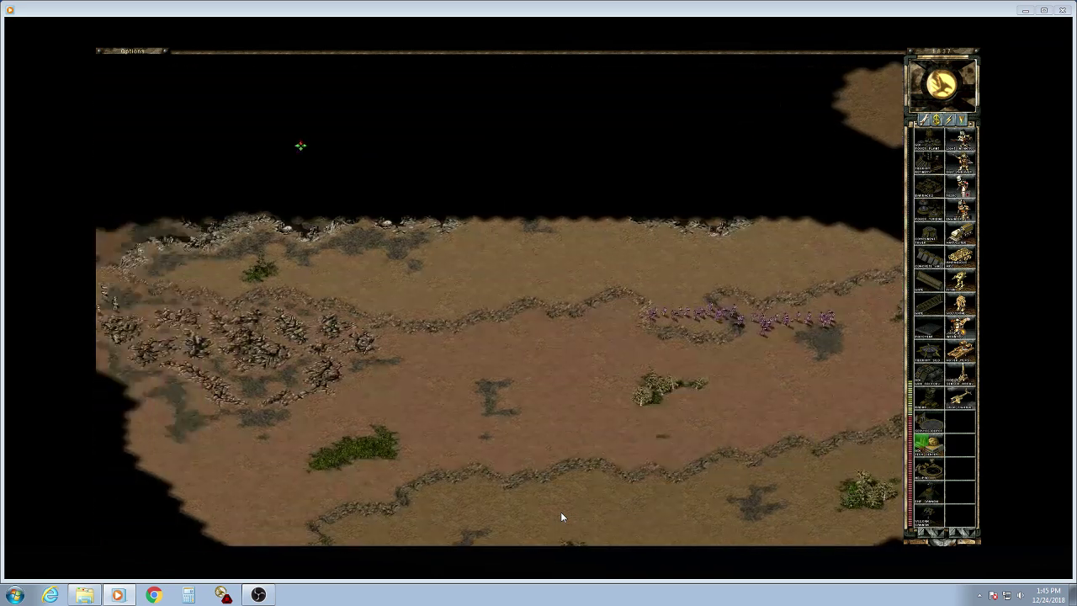
key(Left)
key(Right)
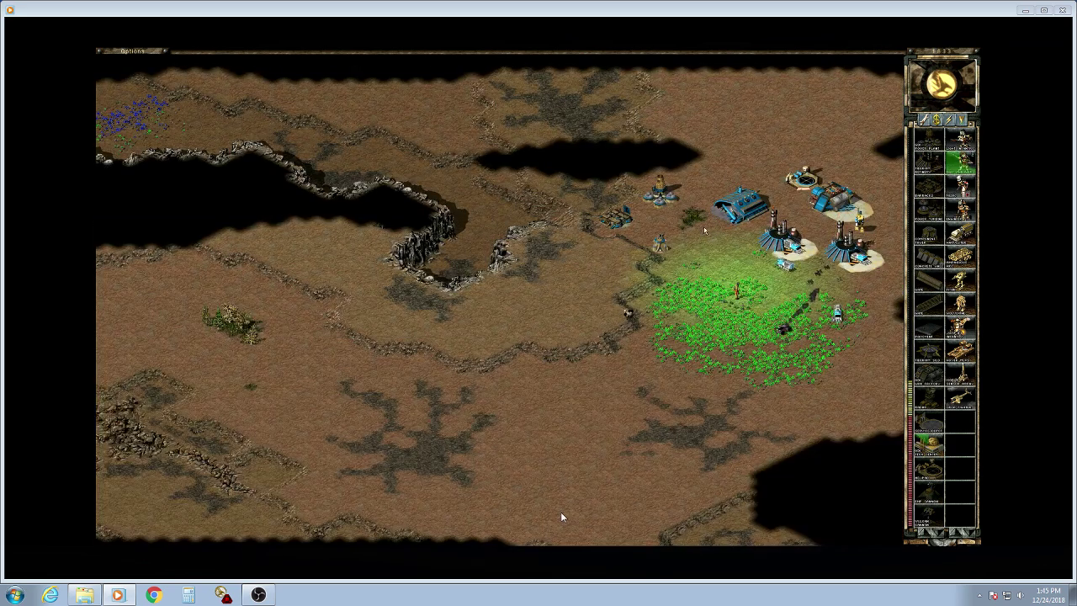
key(Down)
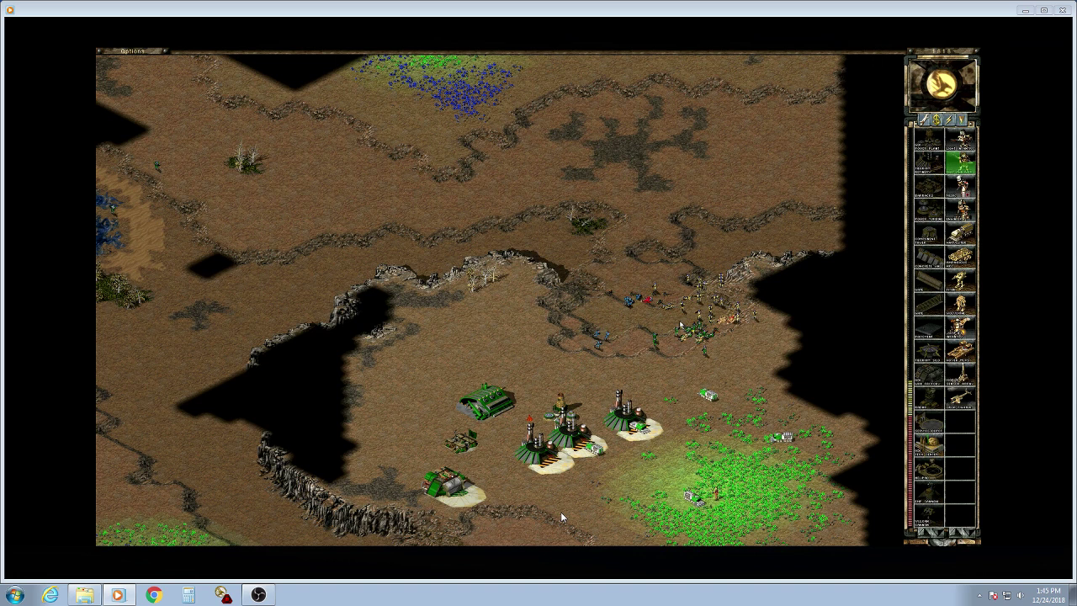
key(Up)
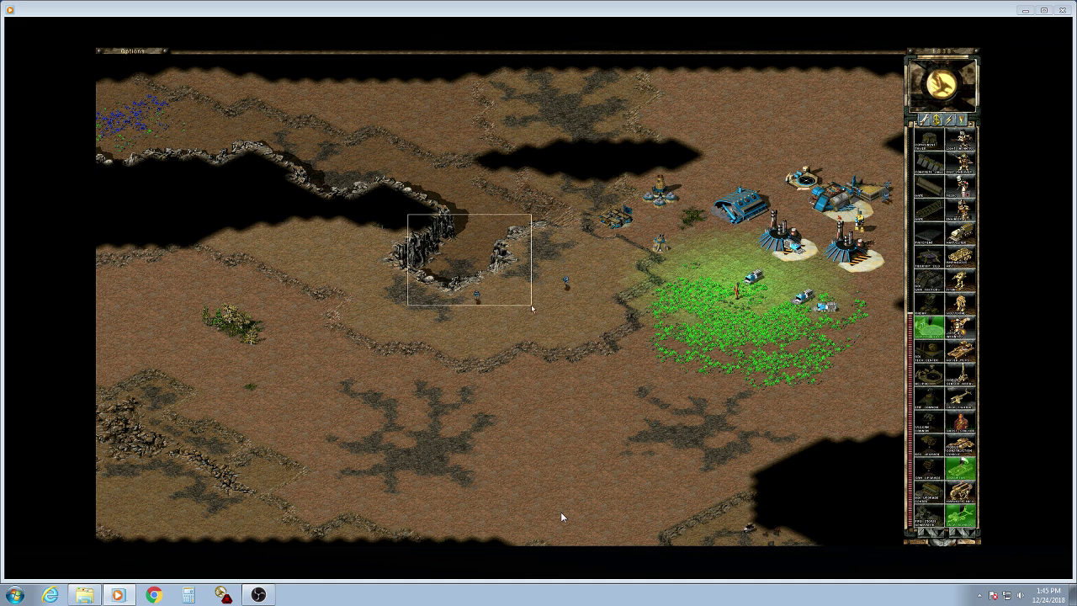
Move the two units by the cliff to the tiberium field and check the green base troops
drag(408, 216, 531, 307)
click(571, 253)
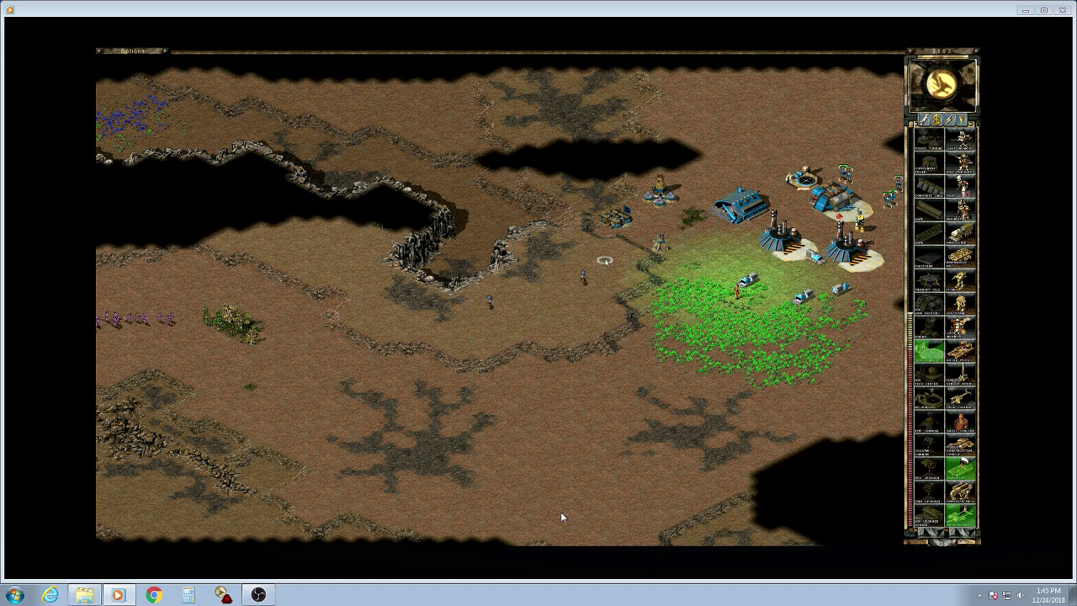
key(h)
drag(373, 260, 505, 312)
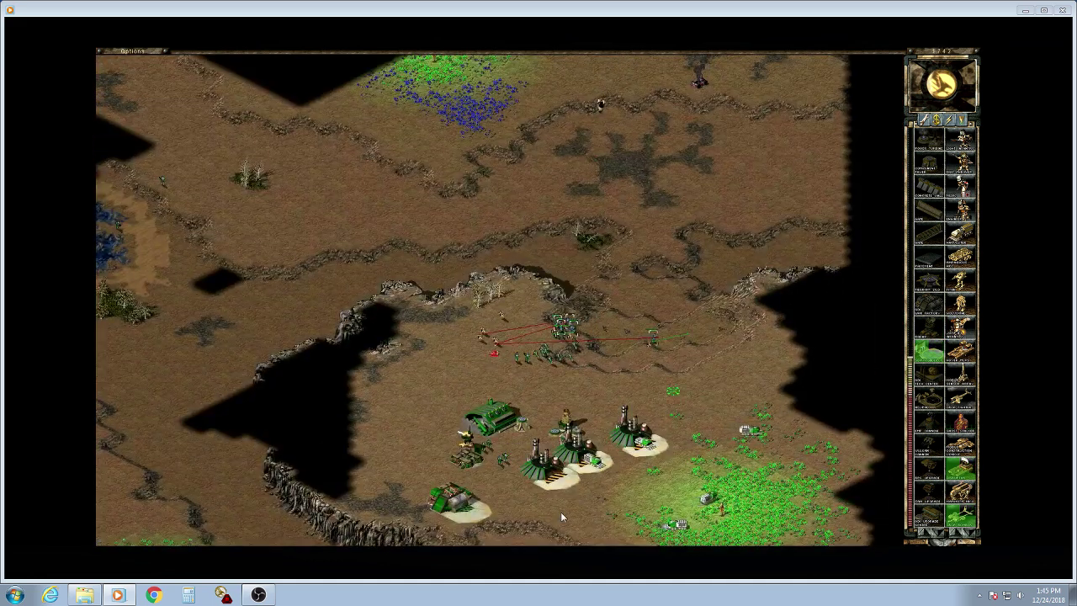
key(F2)
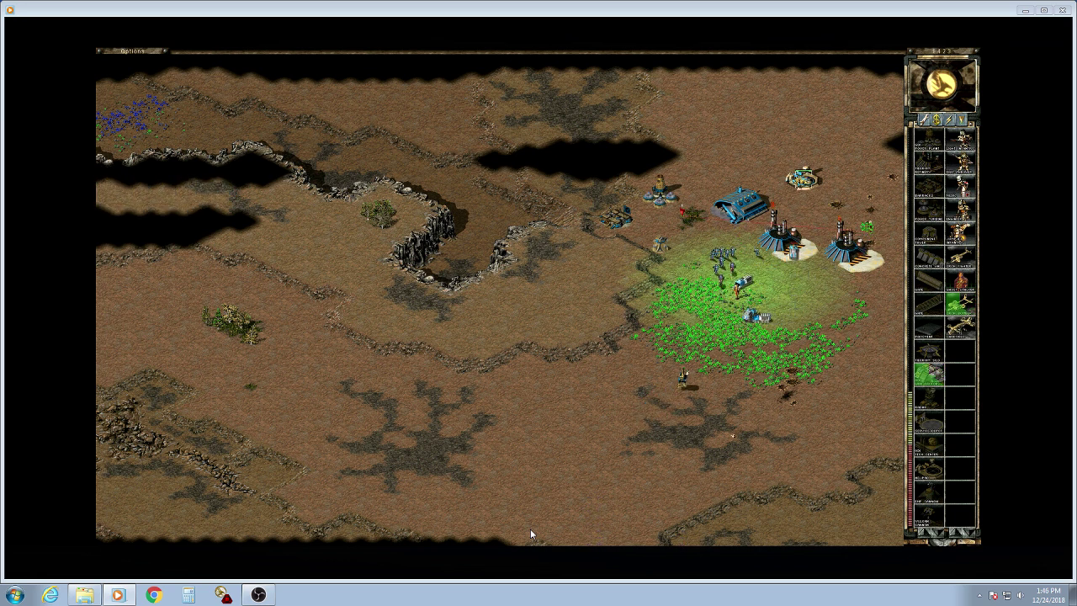
key(h)
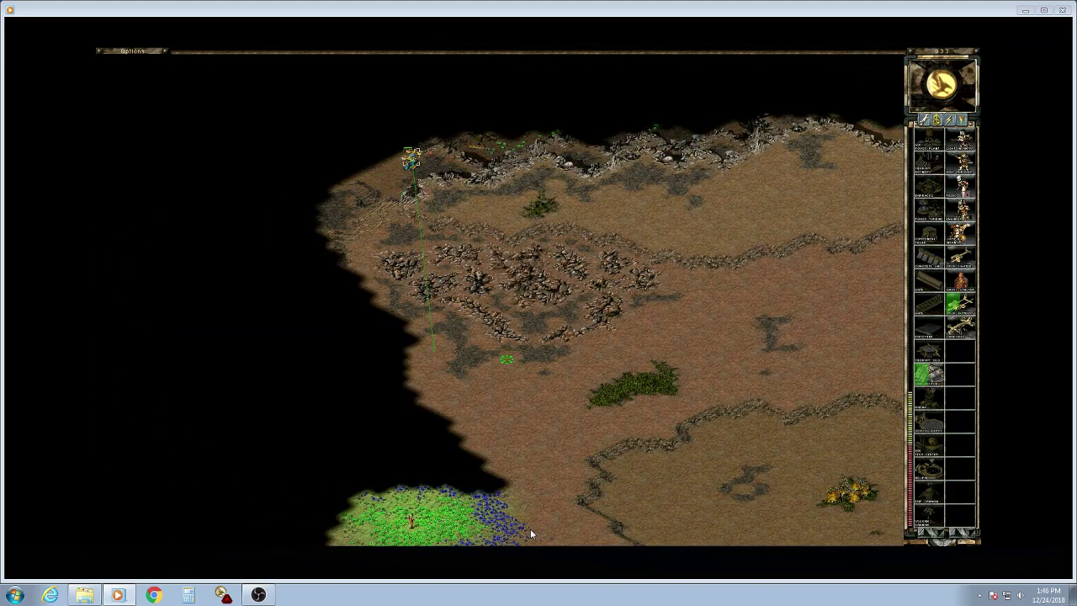
key(h)
key(h)
key(h)
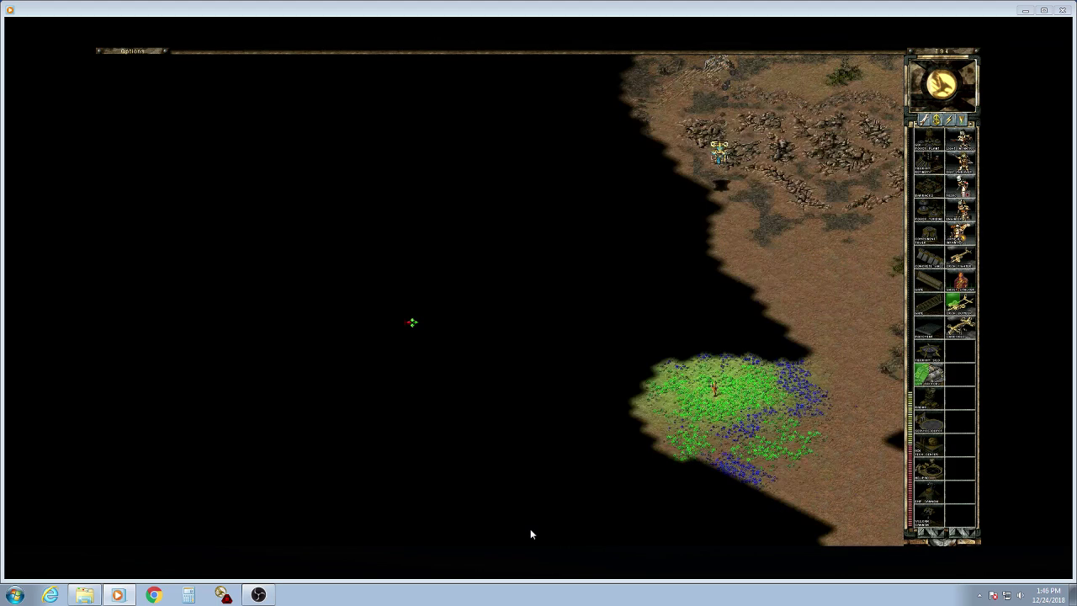
key(h)
key(h)
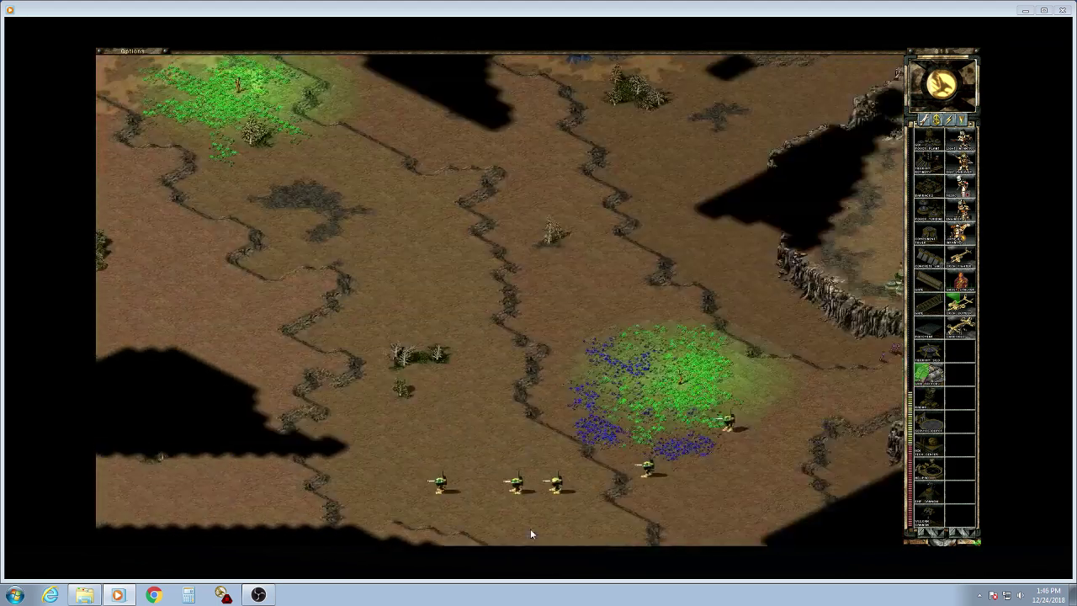
key(h)
key(h)
key(h)
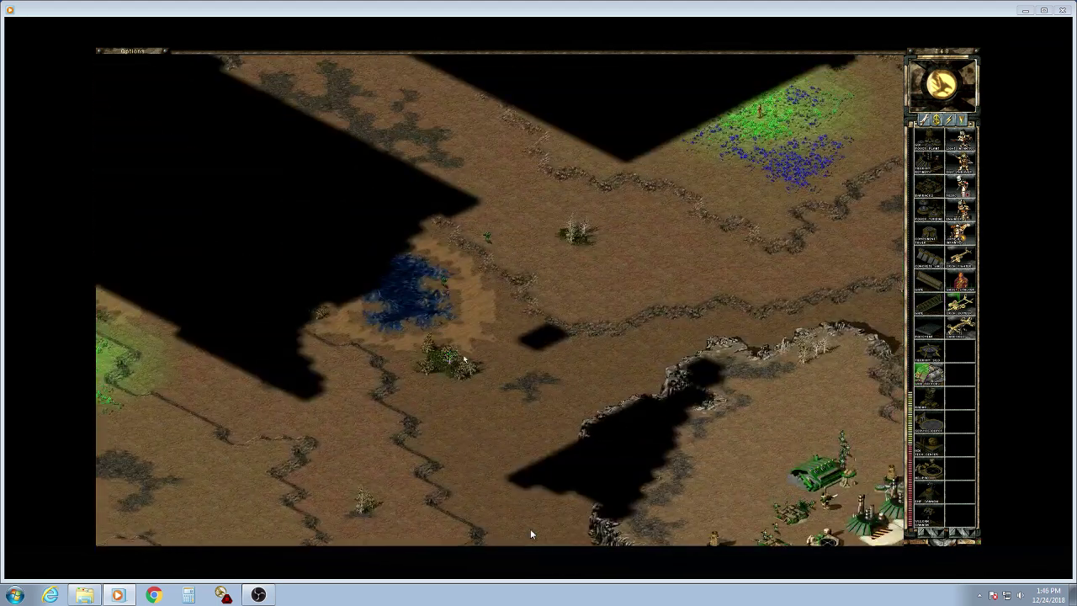
key(h)
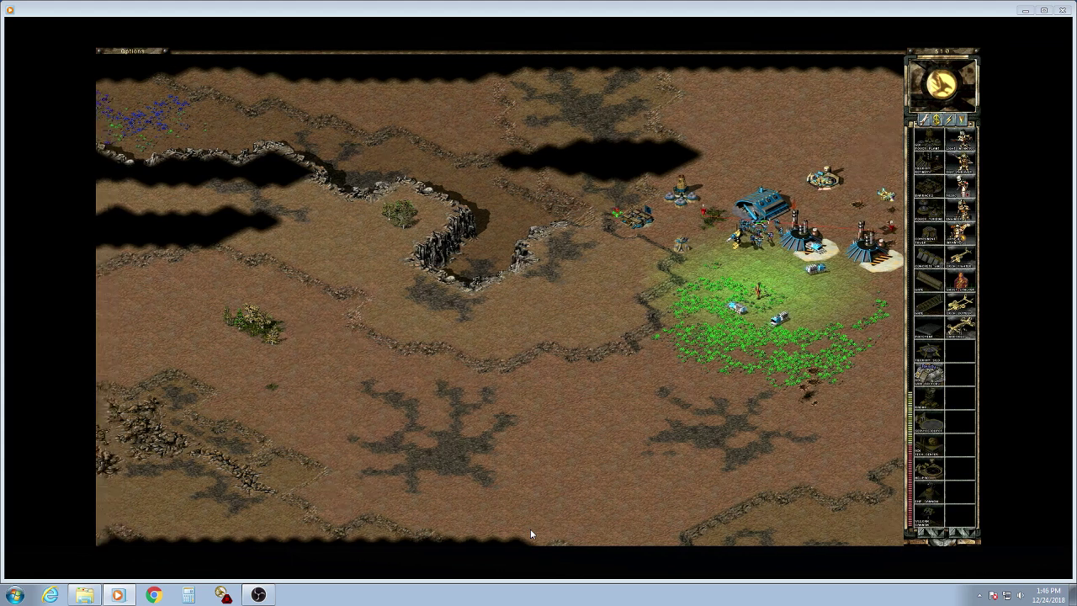
Place the finished structure east of the base and queue the next sidebar building
key(h)
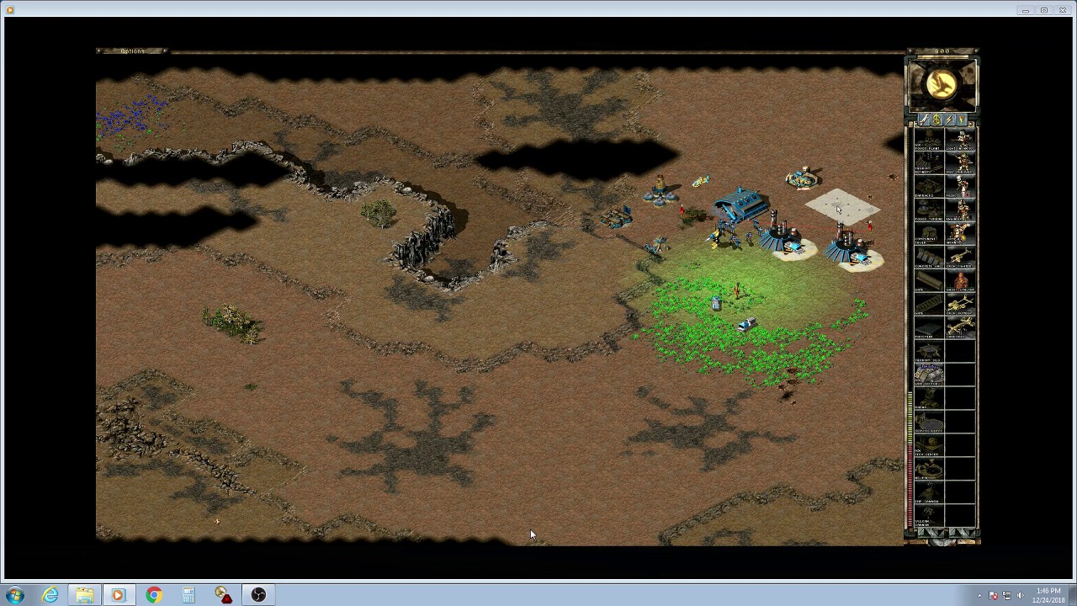
click(839, 209)
click(929, 137)
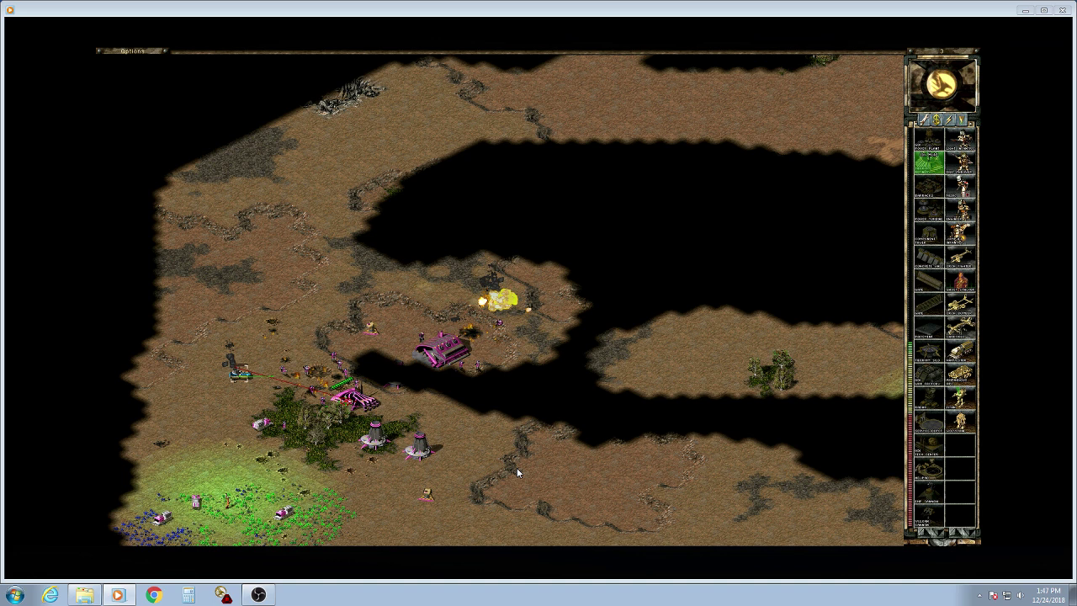
key(h)
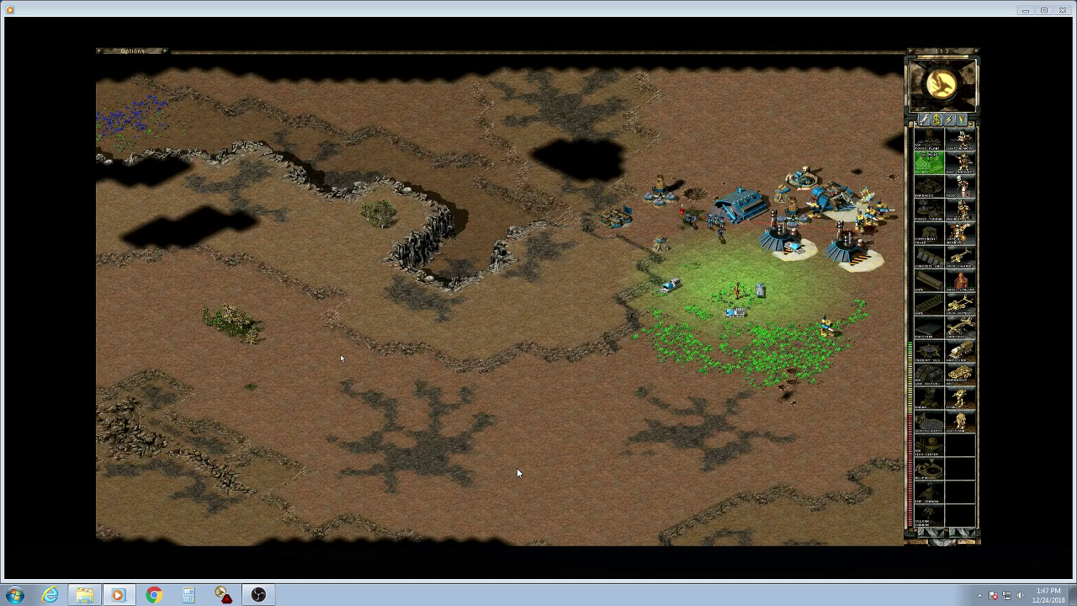
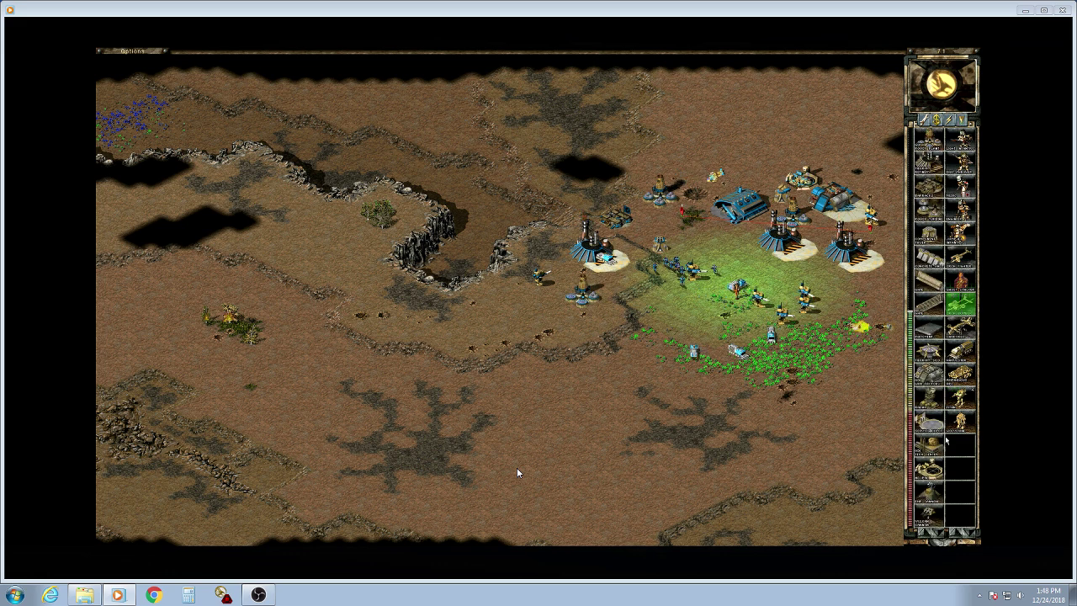
Cycle the view through the F1–F4 map locations, including the purple base, and finish on the blue home base
key(F1)
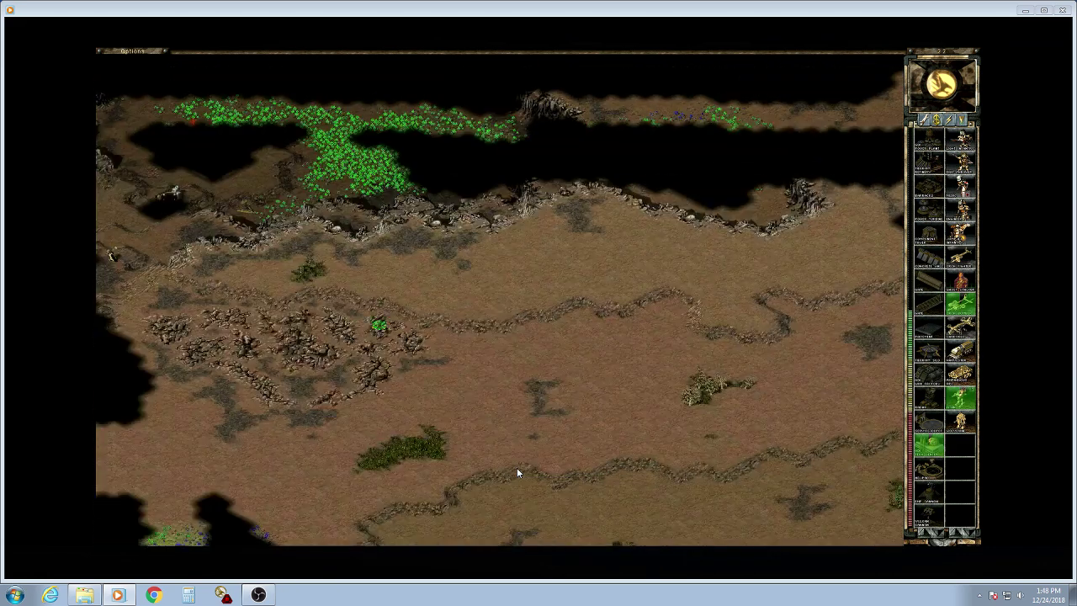
key(h)
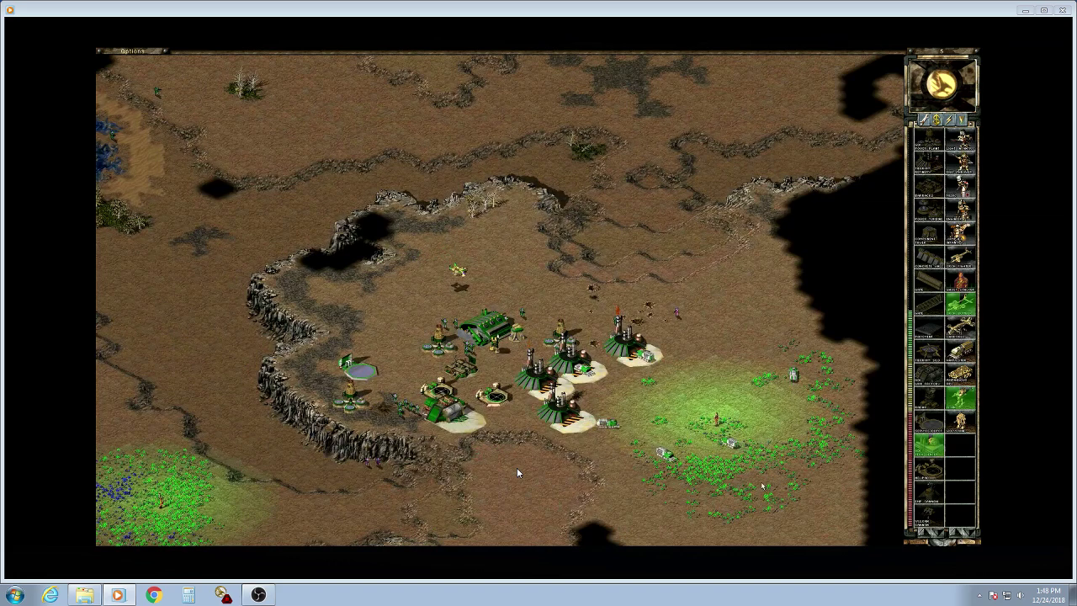
key(F2)
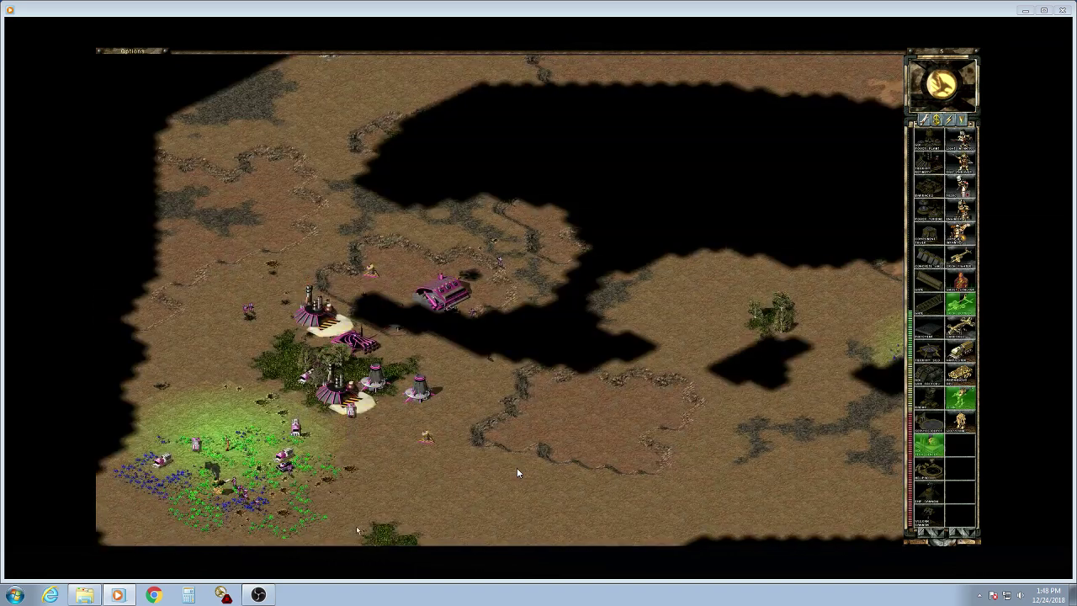
key(F3)
key(F4)
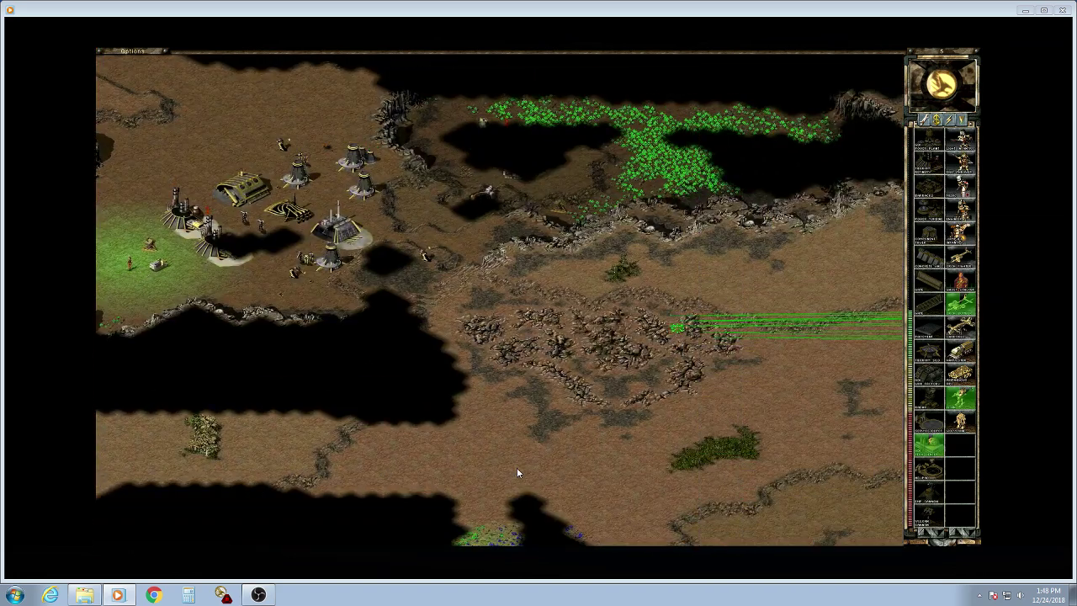
key(h)
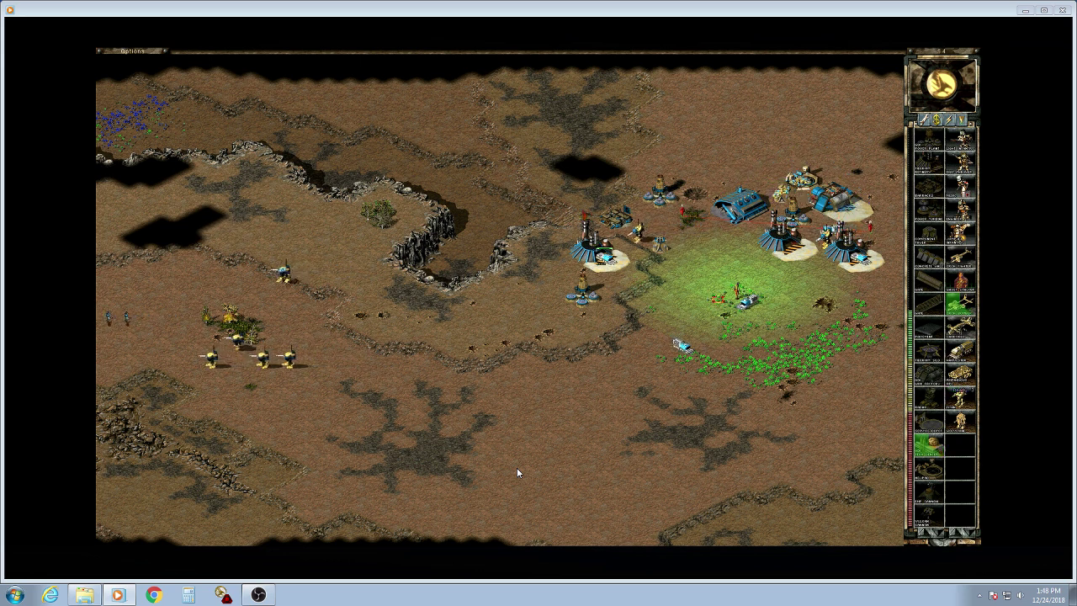
Box-select the troops on the tiberium field, then look over the neighbouring bases
drag(688, 274, 753, 334)
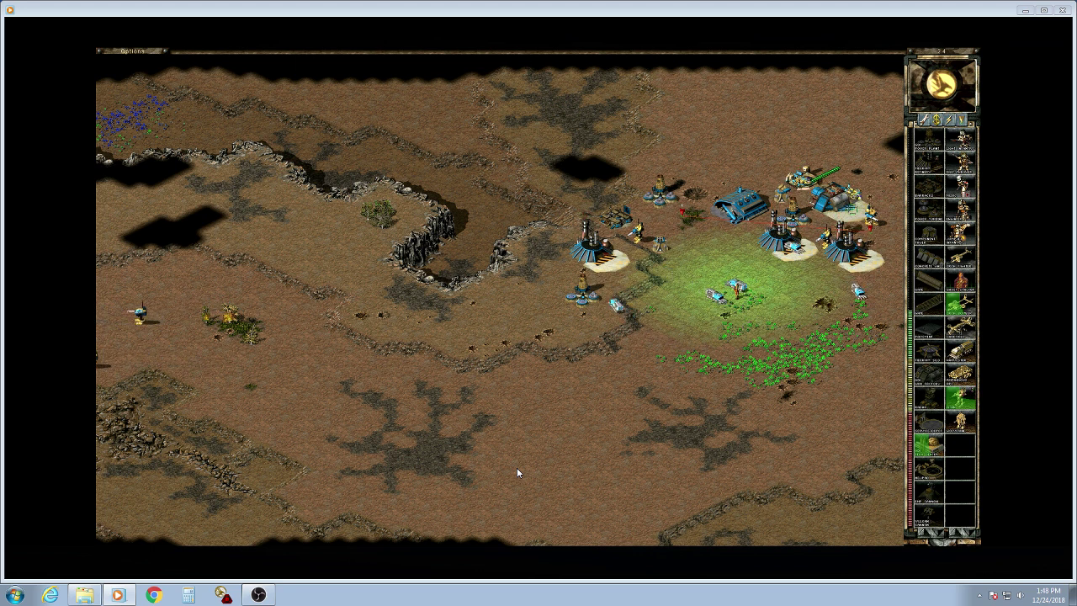
key(h)
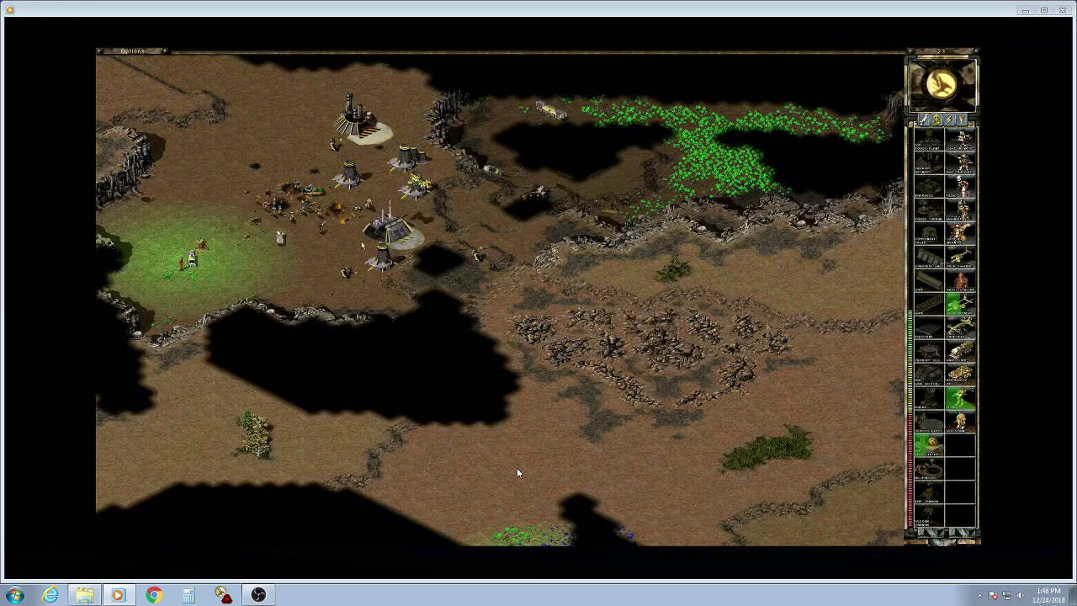
key(h)
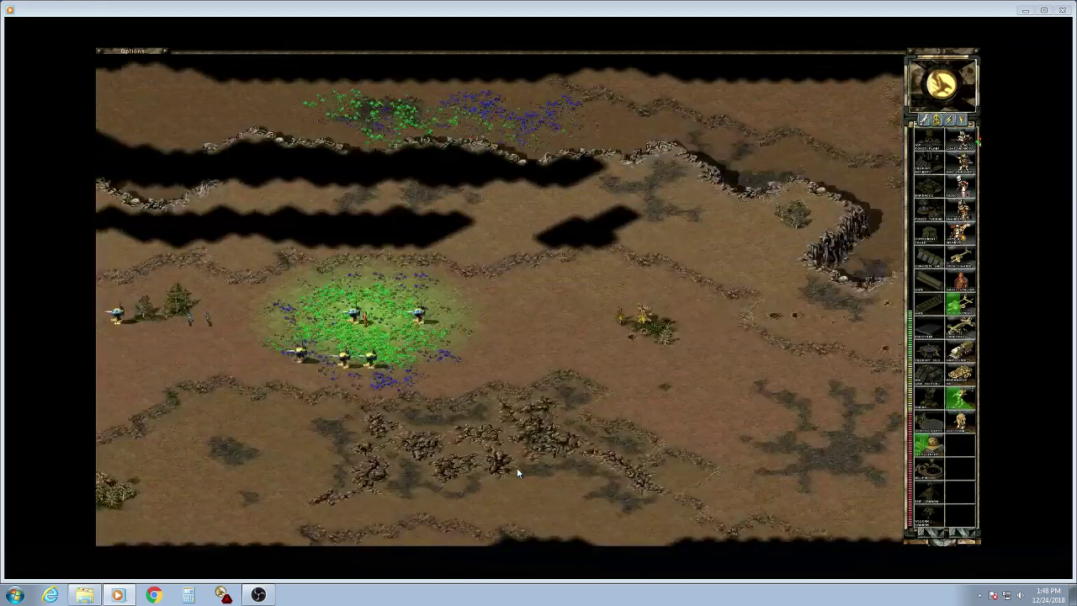
key(Right)
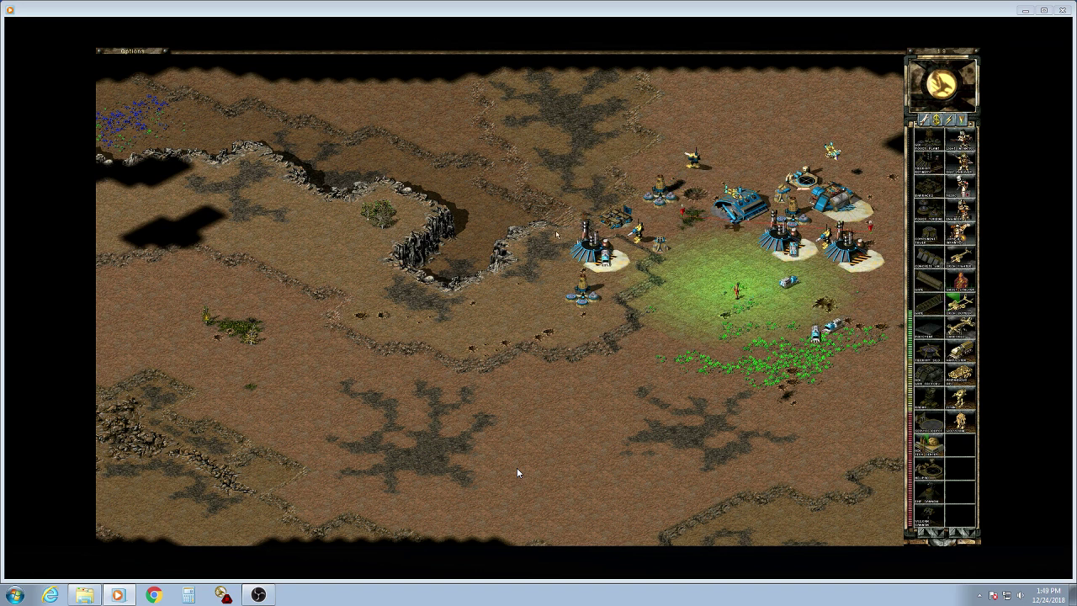
Cycle the view past the pink enemy base and back to the home base
key(h)
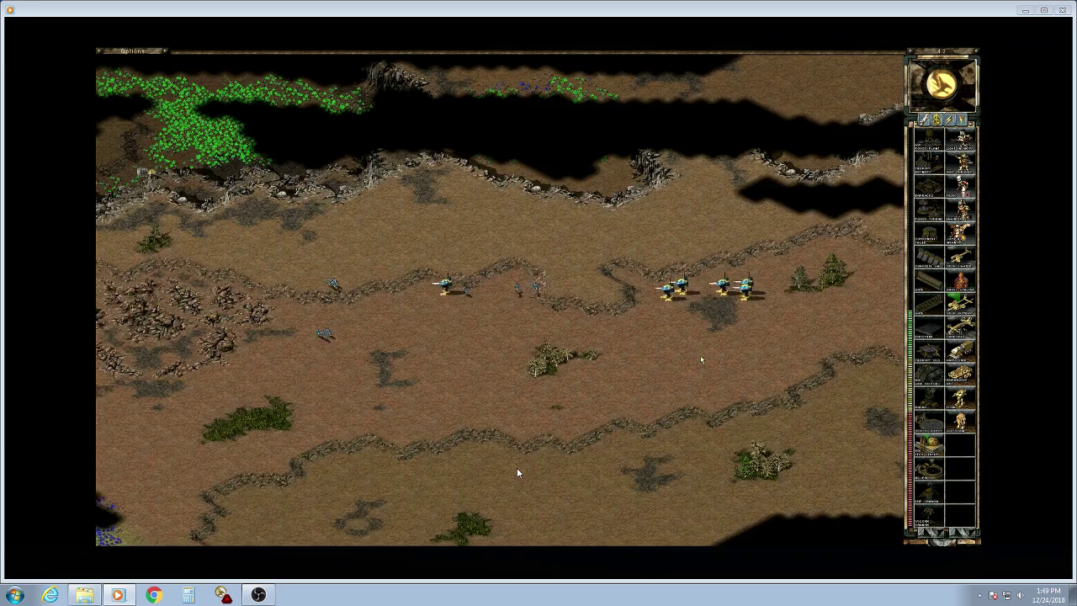
key(F2)
key(F3)
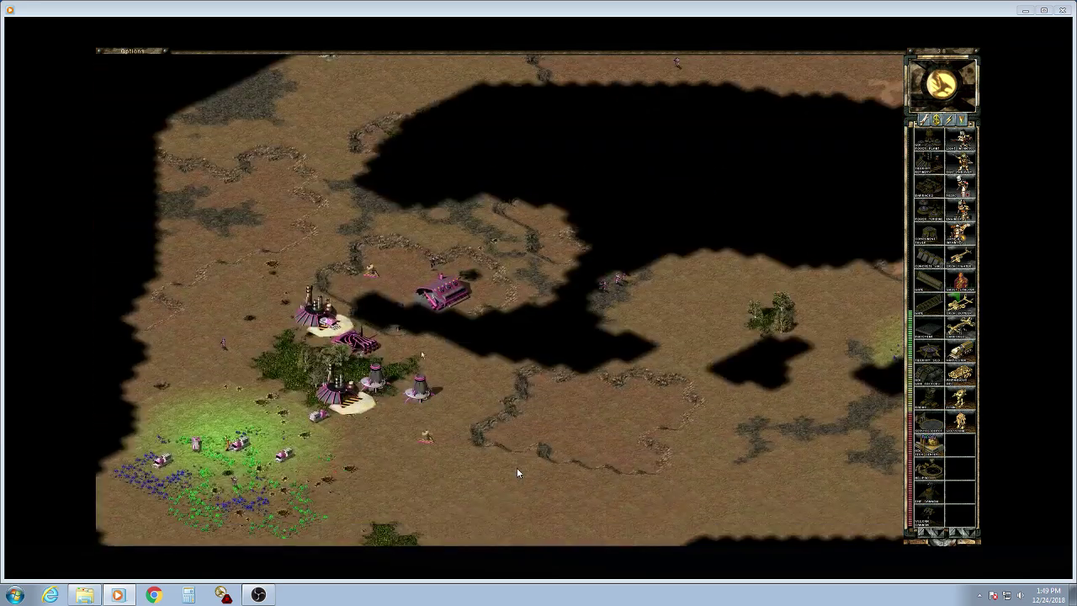
key(h)
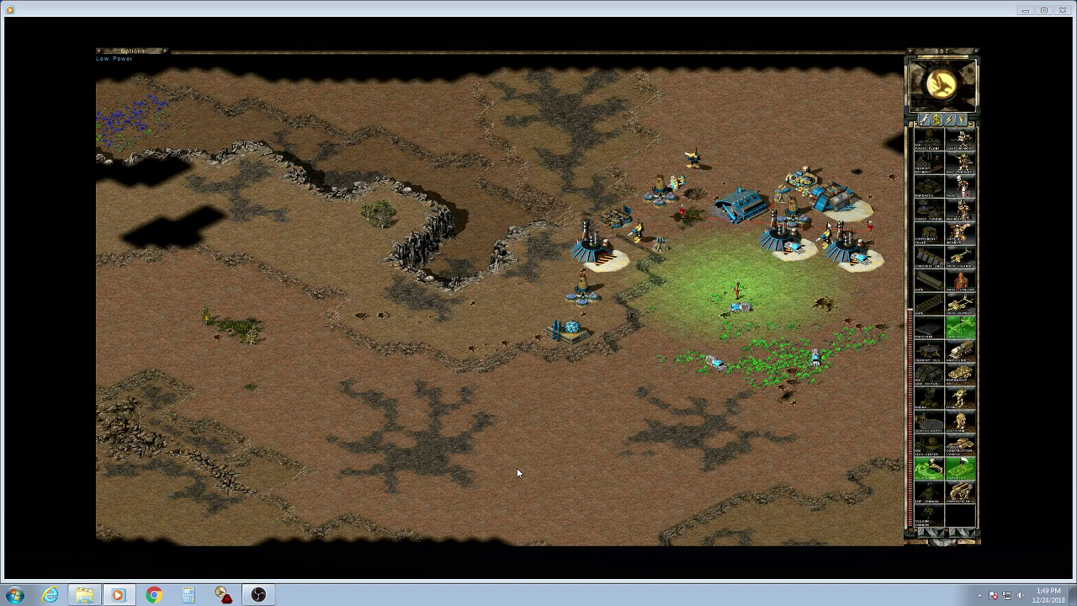
Cycle the view to the green base and nearby tiberium field, then back to the base structures
key(F2)
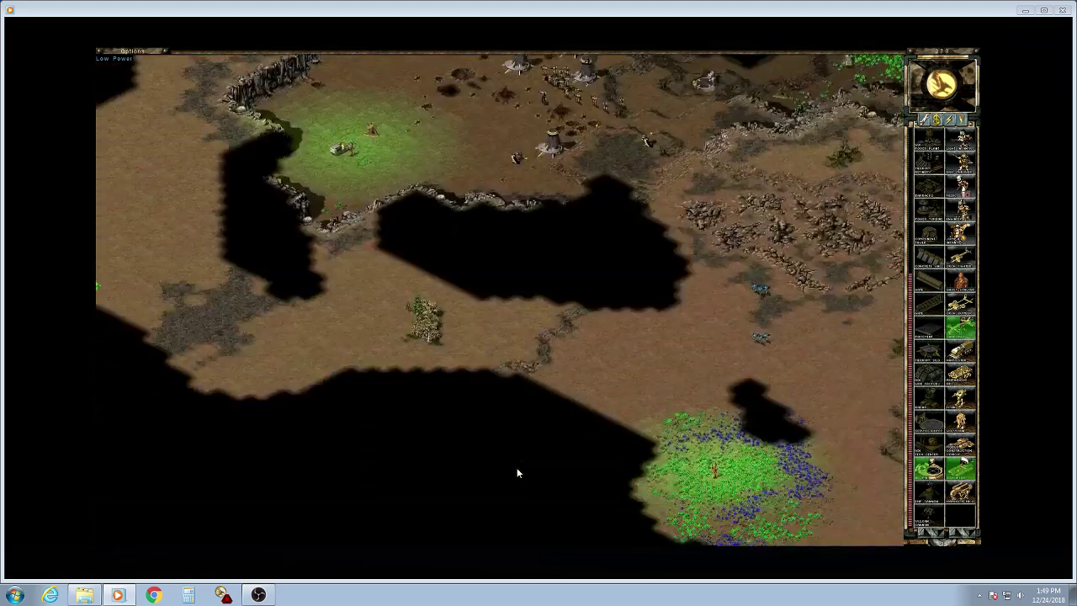
key(F3)
key(F4)
key(F4)
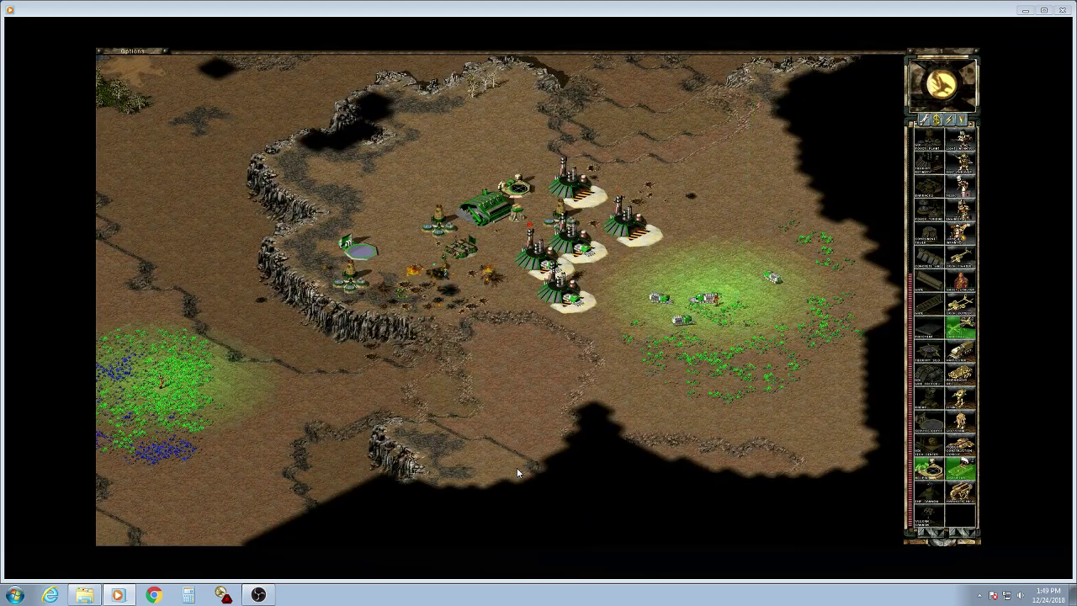
key(F2)
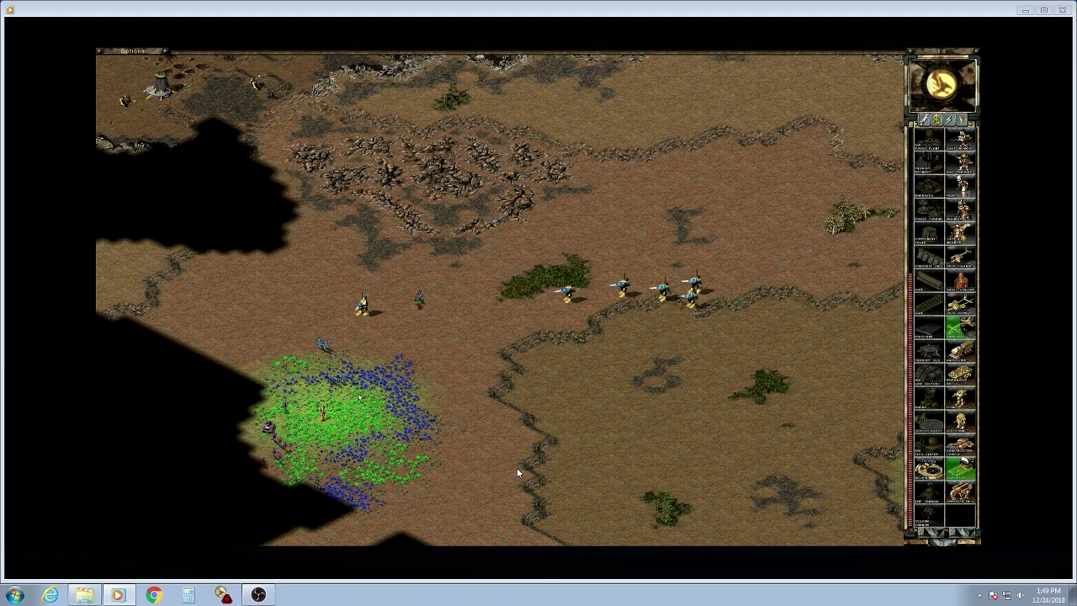
key(h)
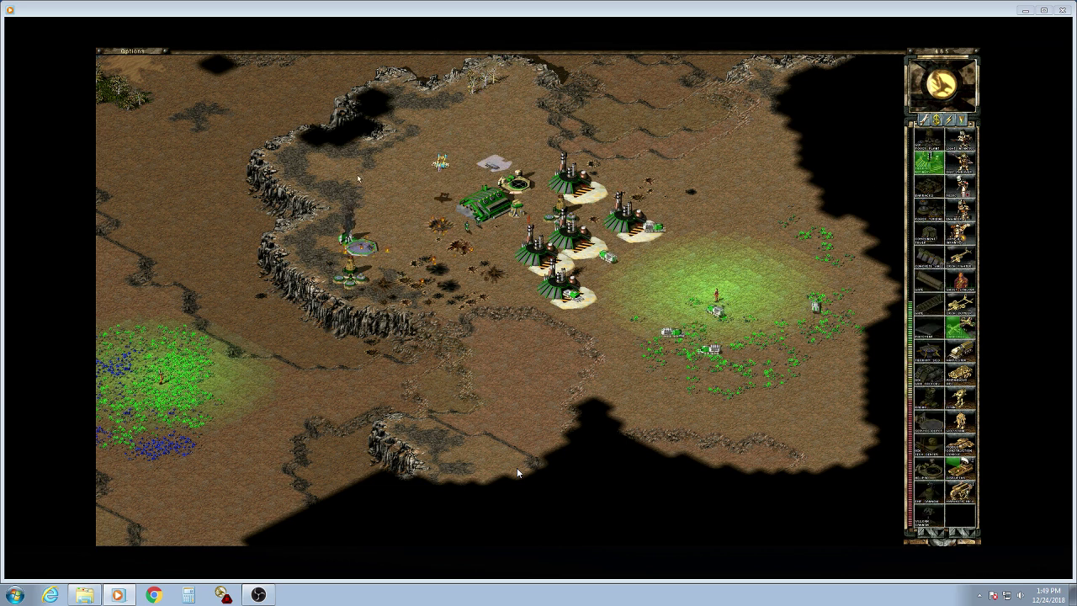
Check the tiberium field units, then revisit the purple and green bases, ending on the blue base
key(h)
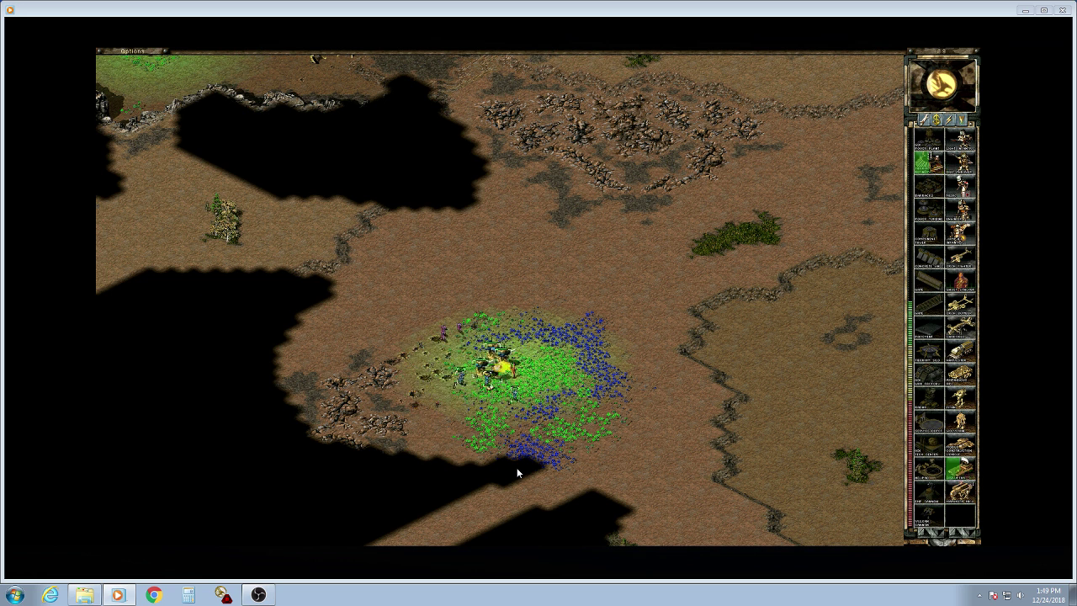
key(h)
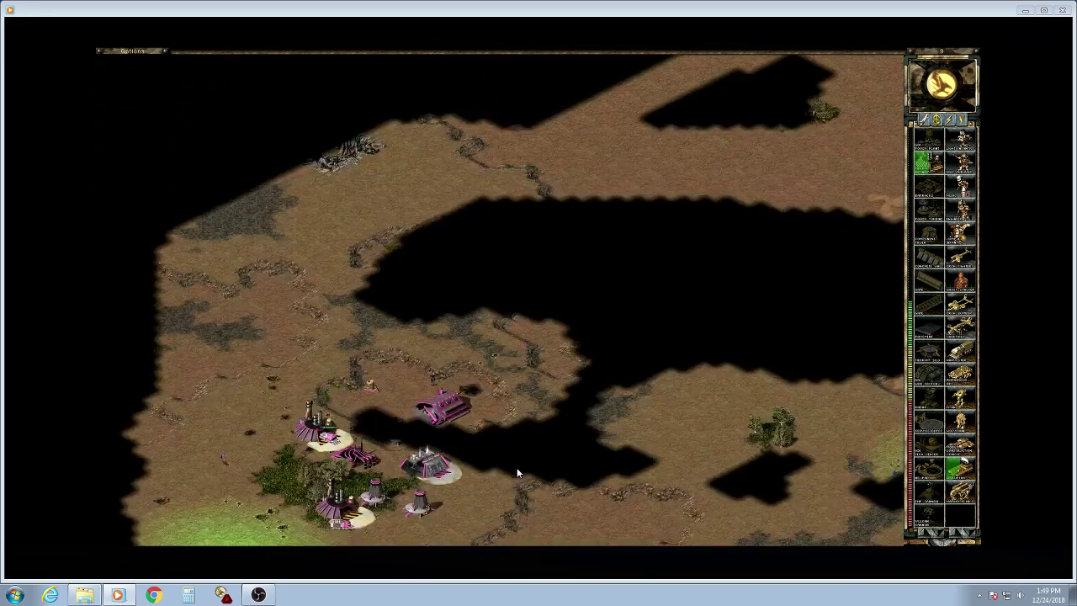
key(h)
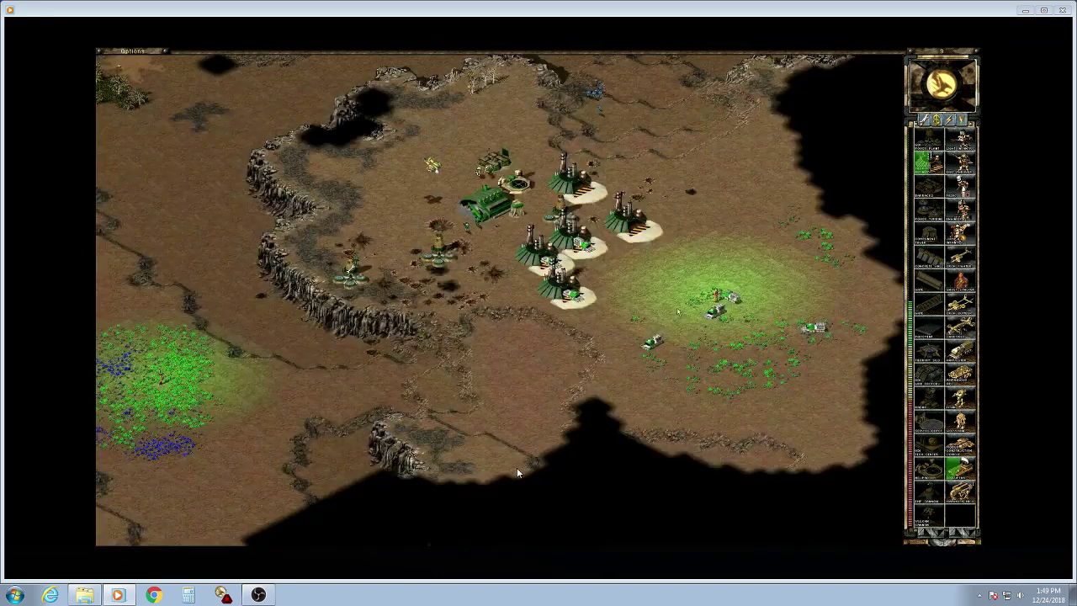
key(h)
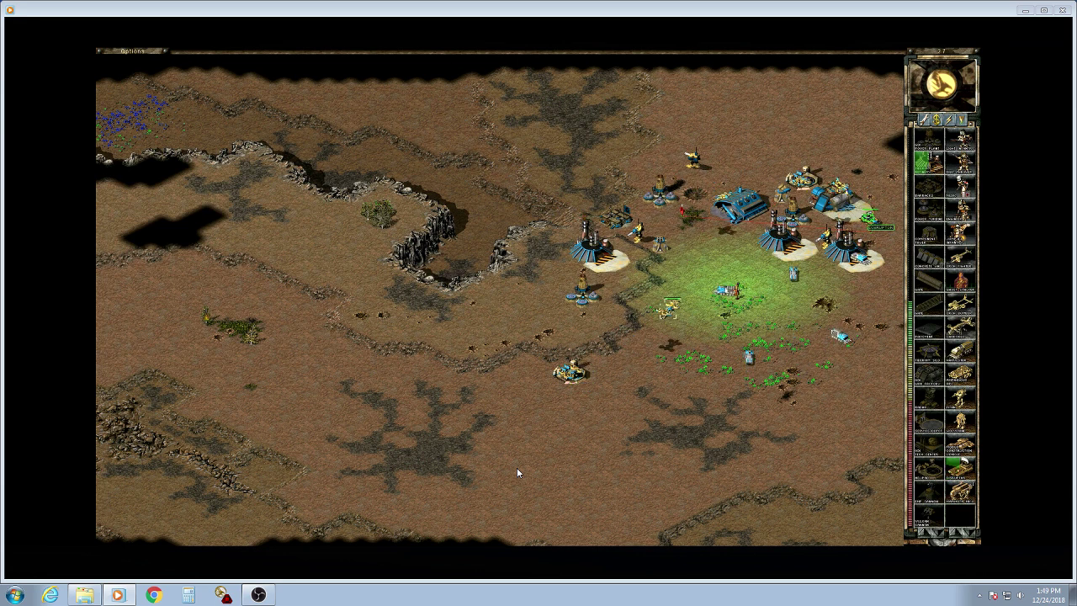
Check the purple base and the troops near the cliff, then return to the pink enemy base
key(F2)
key(F3)
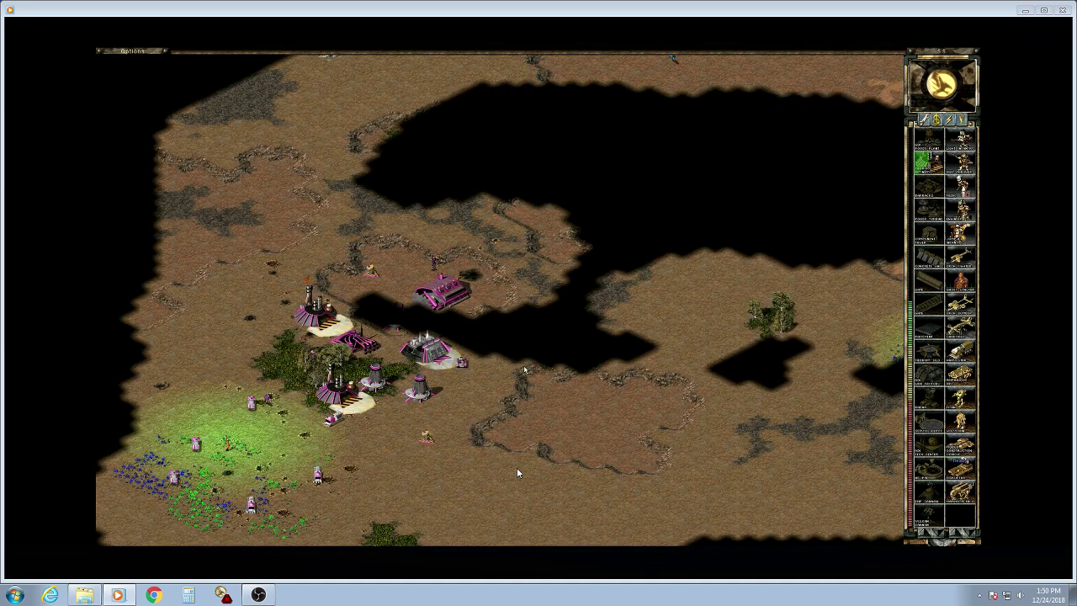
key(F4)
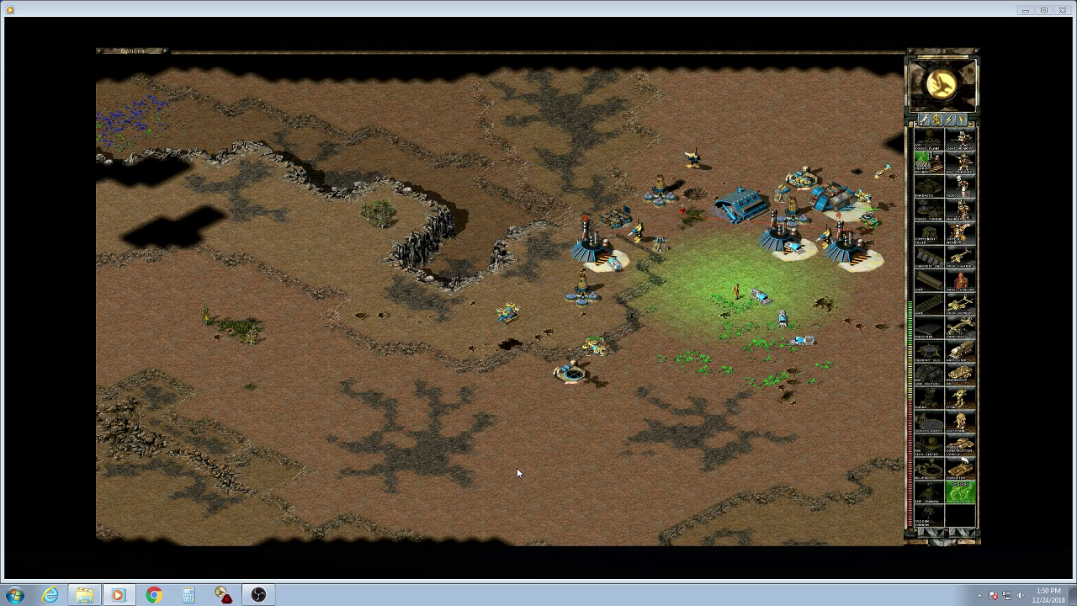
key(F2)
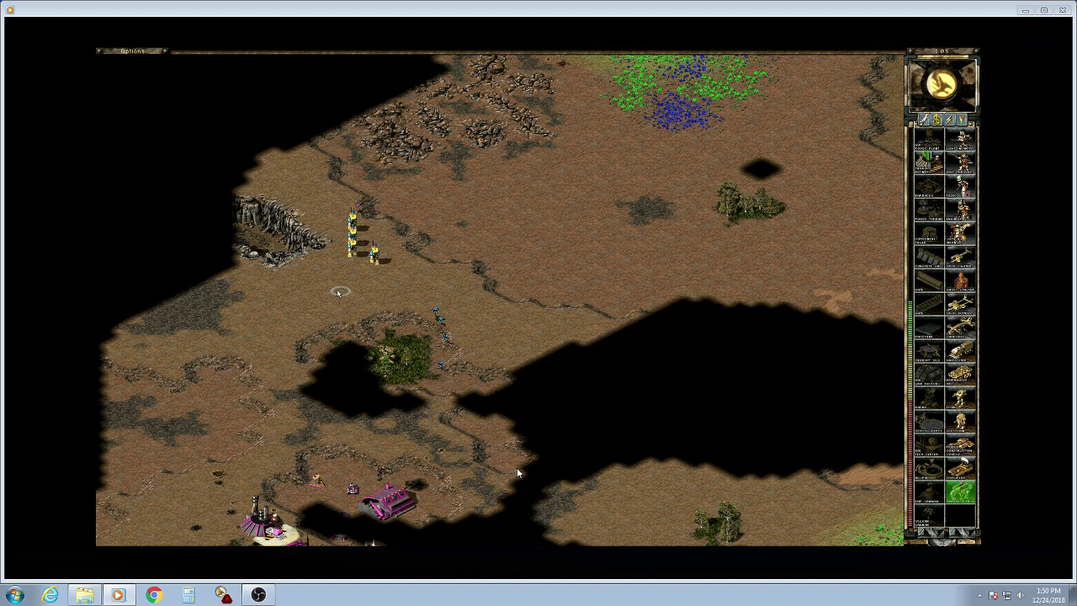
key(h)
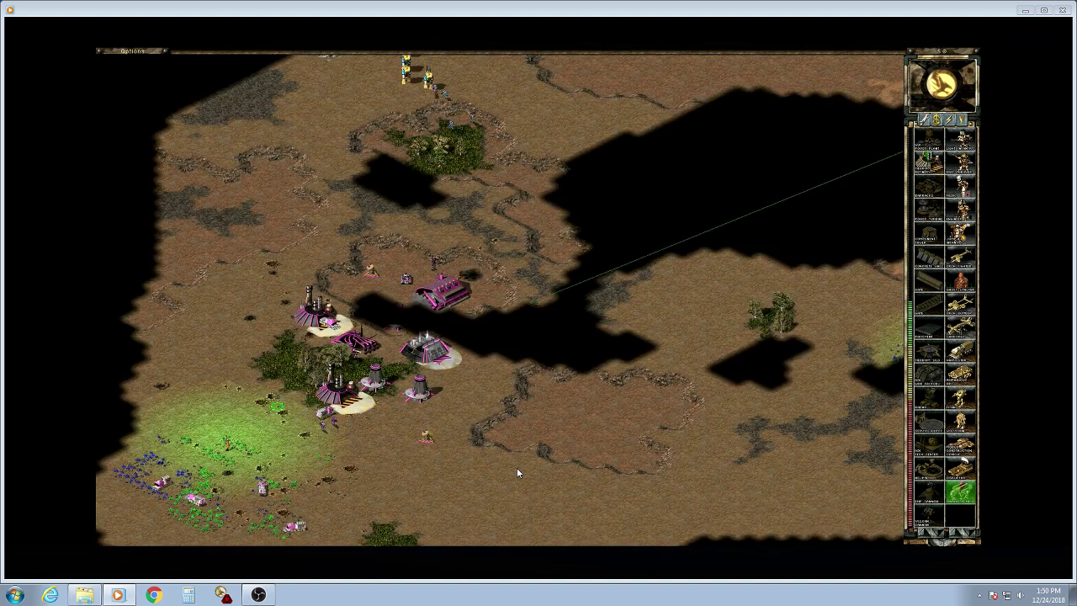
Pan north and east to follow the troops, then back south onto the pink base
key(Up)
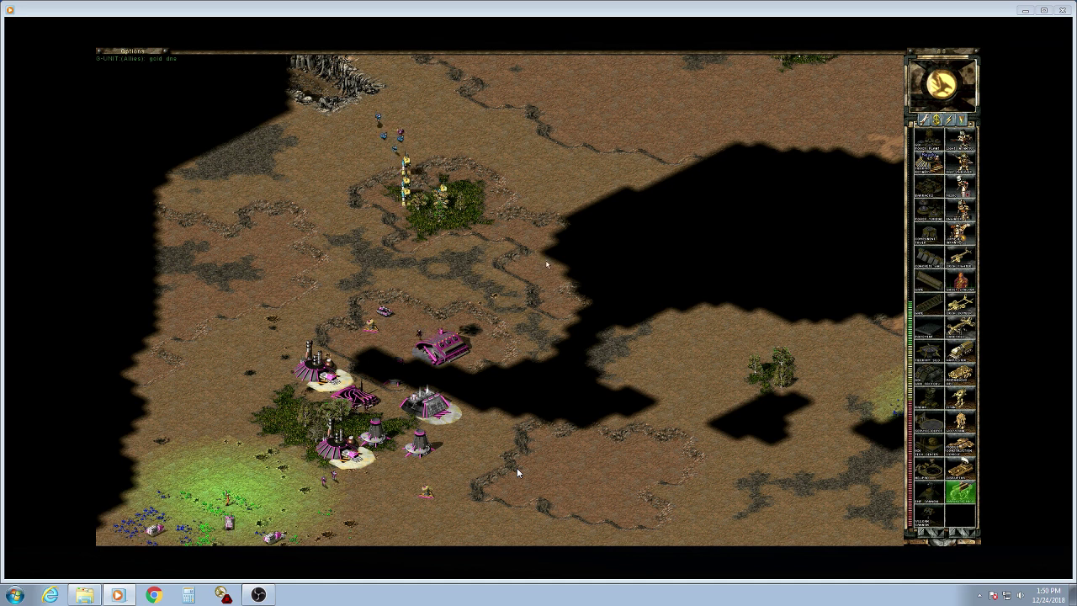
key(Up)
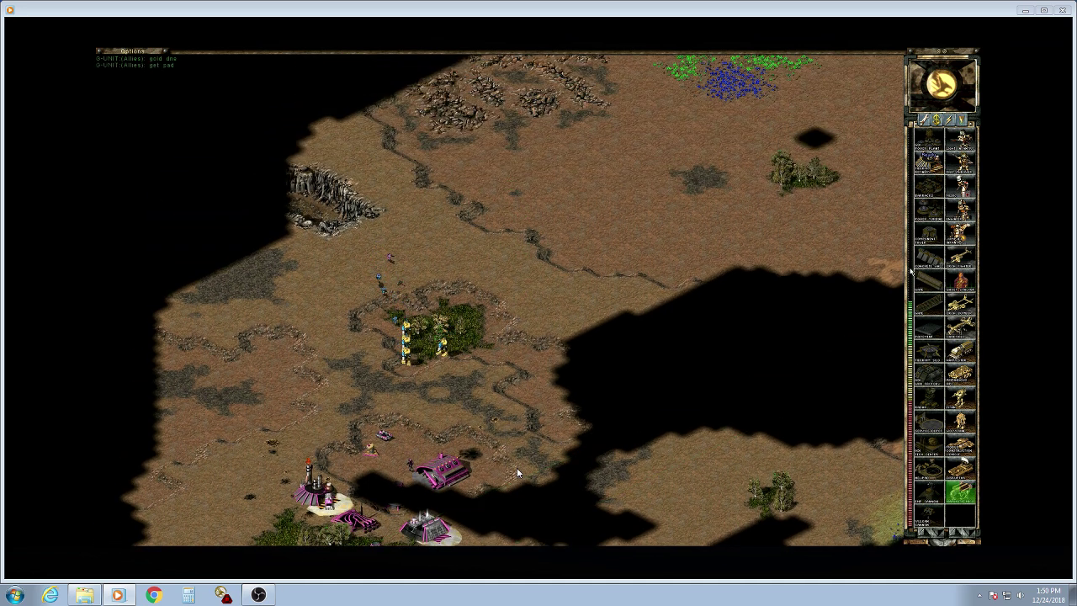
key(Right)
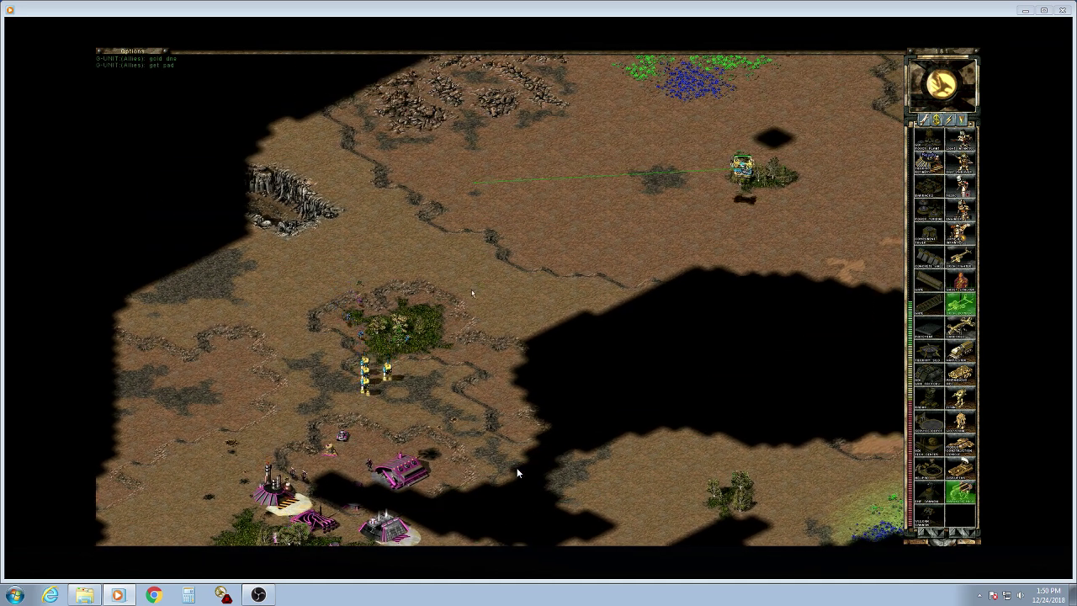
key(Down)
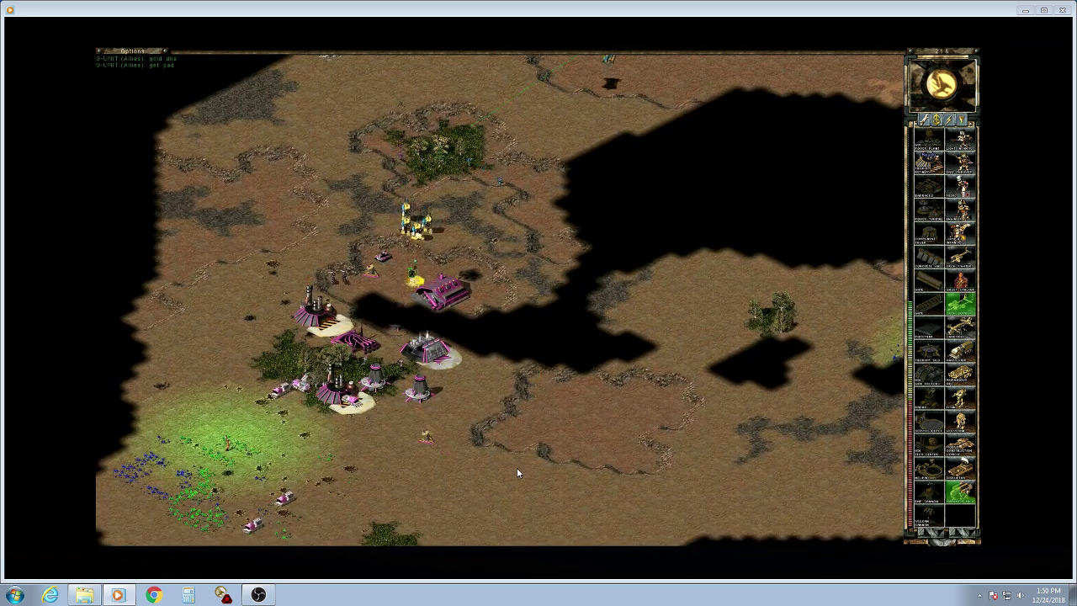